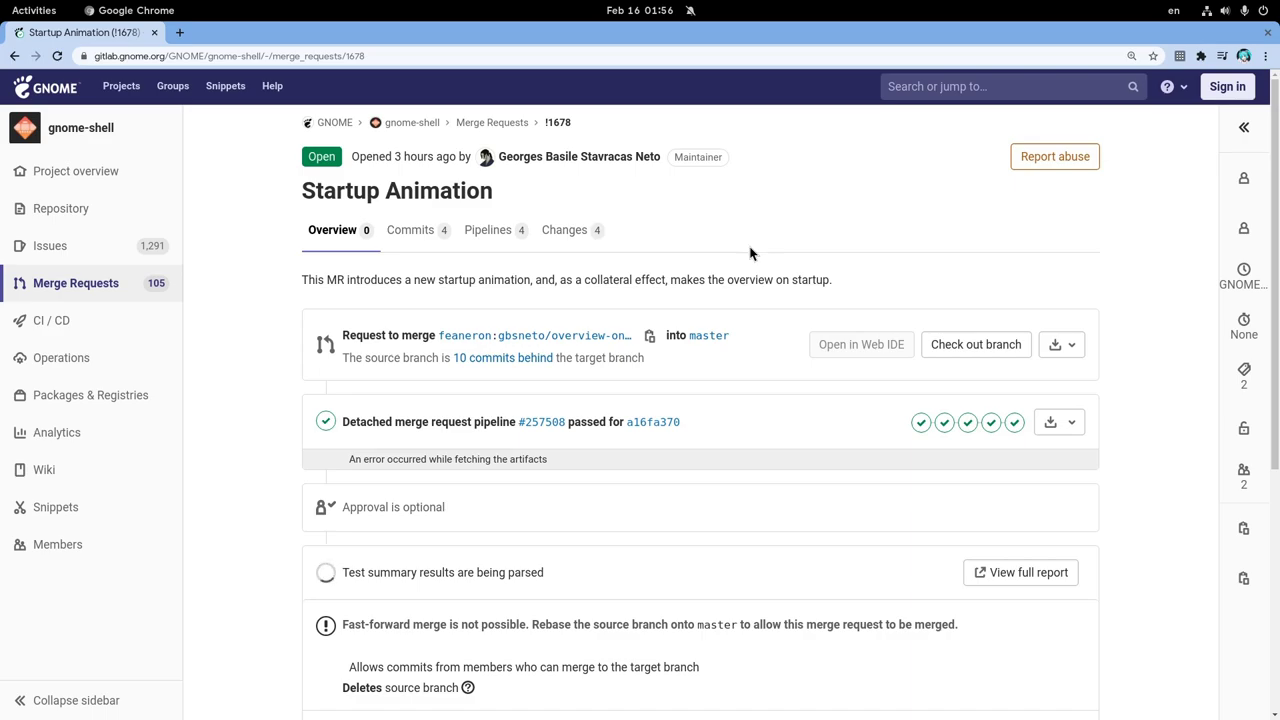
- Select the full 'Startup Animation' merge request title on the GitLab page
{"action": "triple_click", "coordinate": [469, 190]}
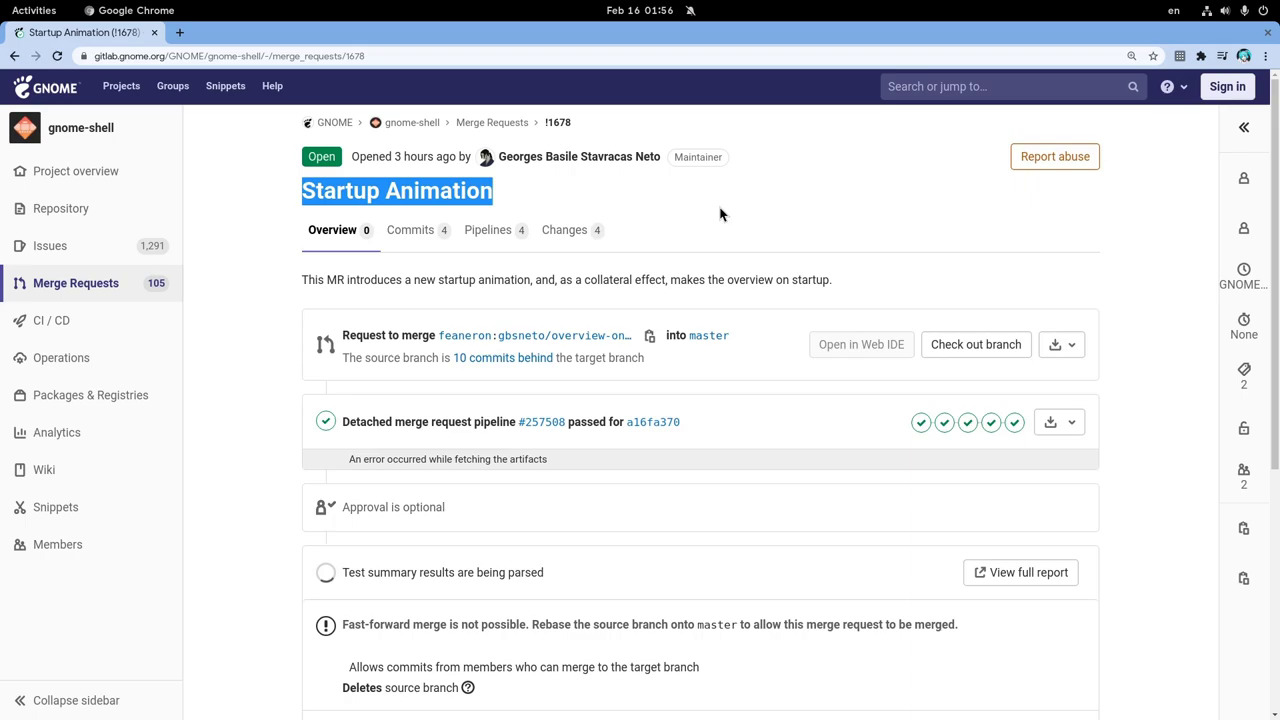
- Move to the empty workspace on the right and leave the overview
{"action": "key", "text": "super"}
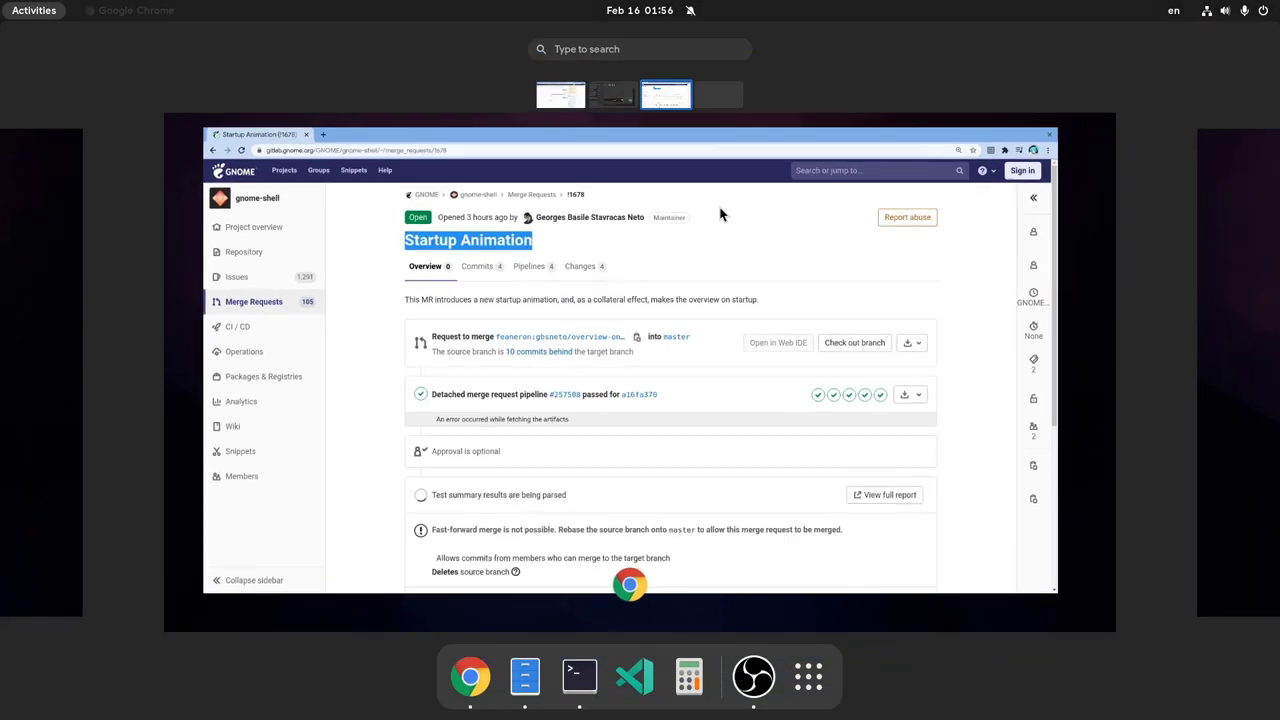
{"action": "key", "text": "super+Page_Down"}
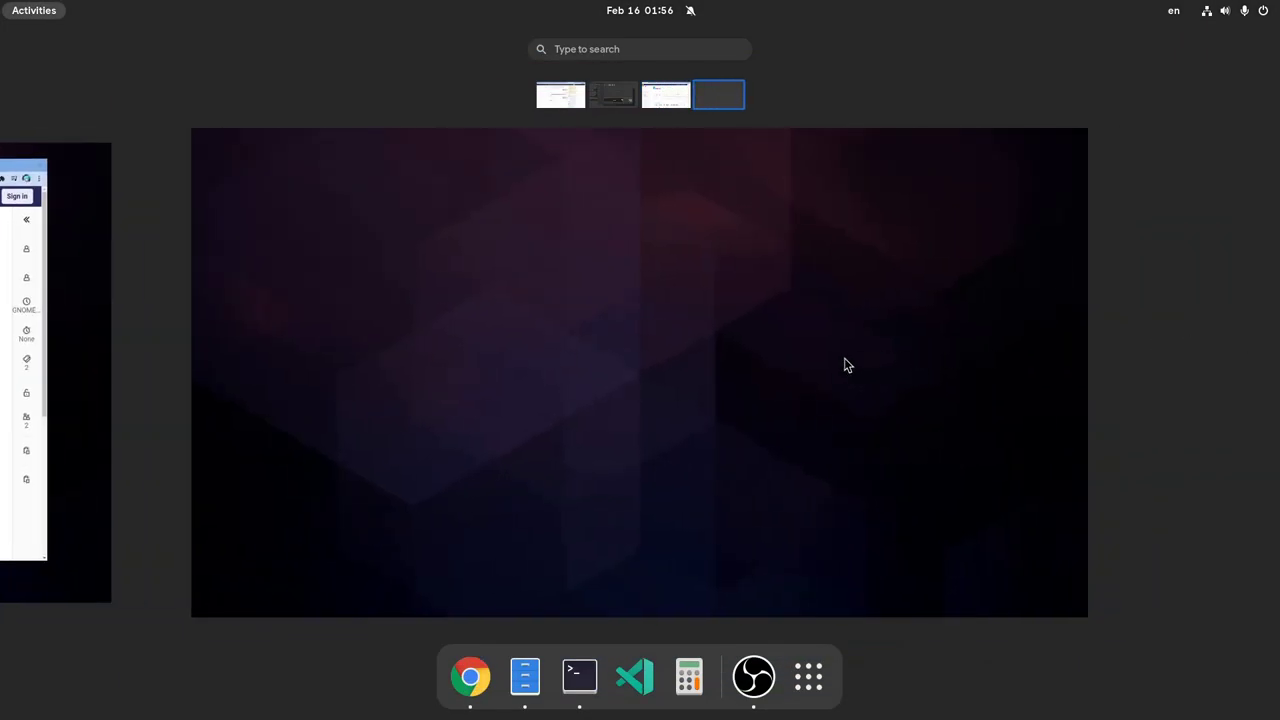
{"action": "left_click", "coordinate": [847, 365]}
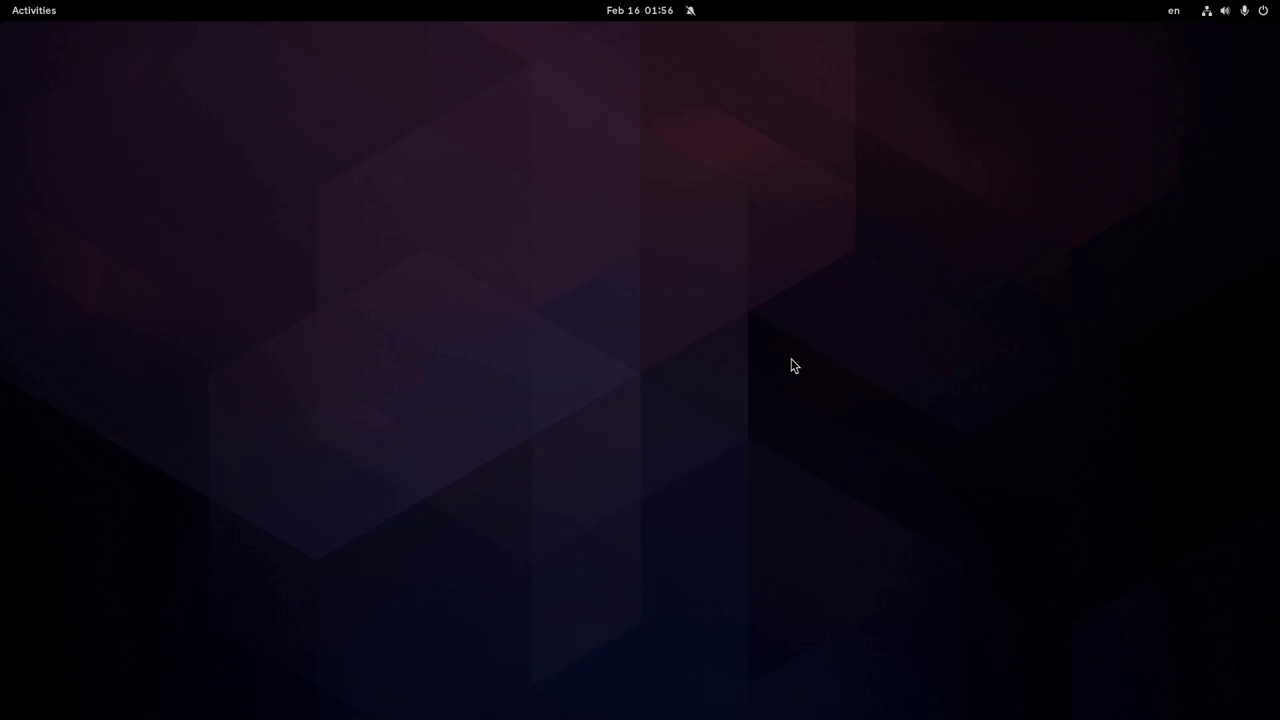
- Launch Terminal from the dash and run ./loli-shell.sh to start a nested shell
{"action": "key", "text": "super"}
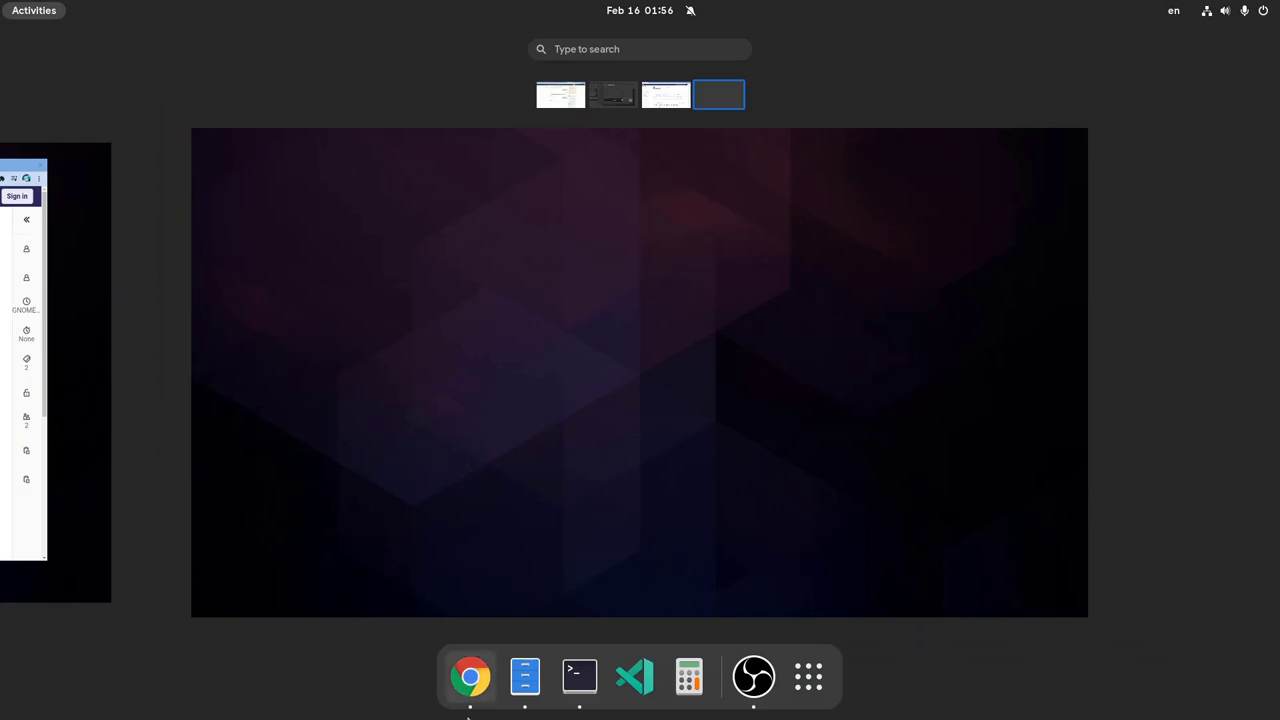
{"action": "left_click", "coordinate": [822, 680]}
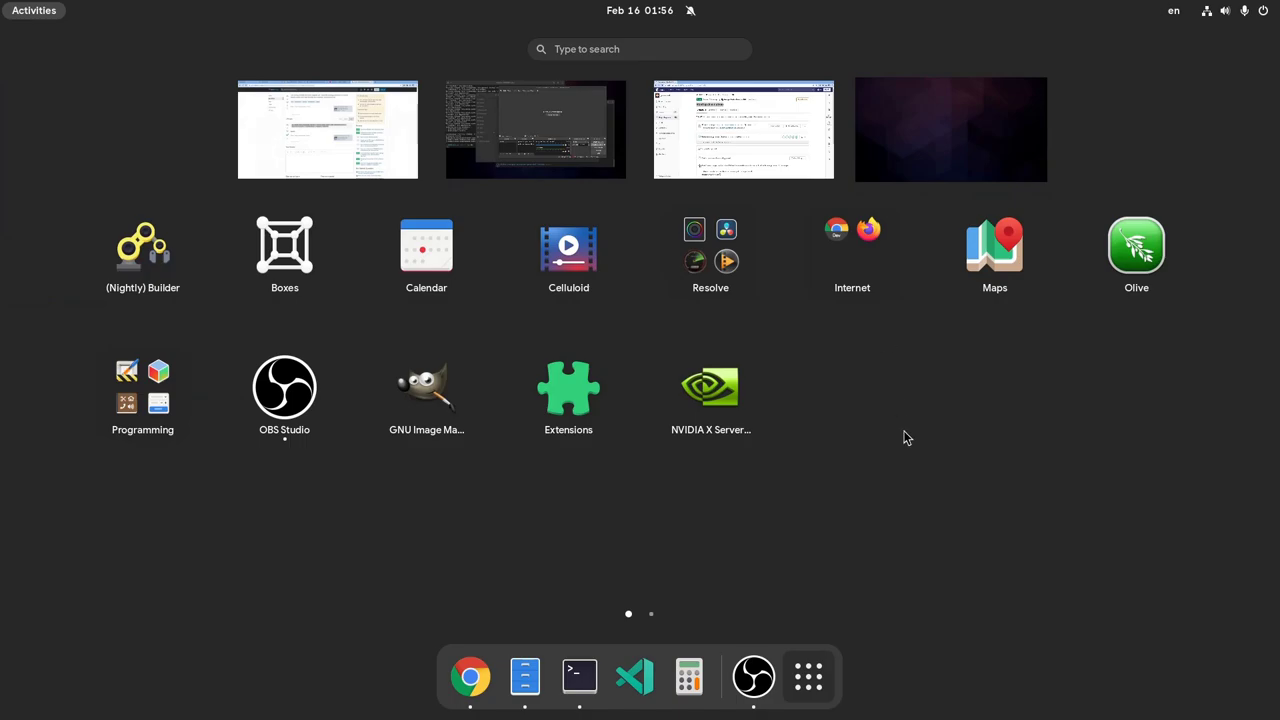
{"action": "key", "text": "Escape"}
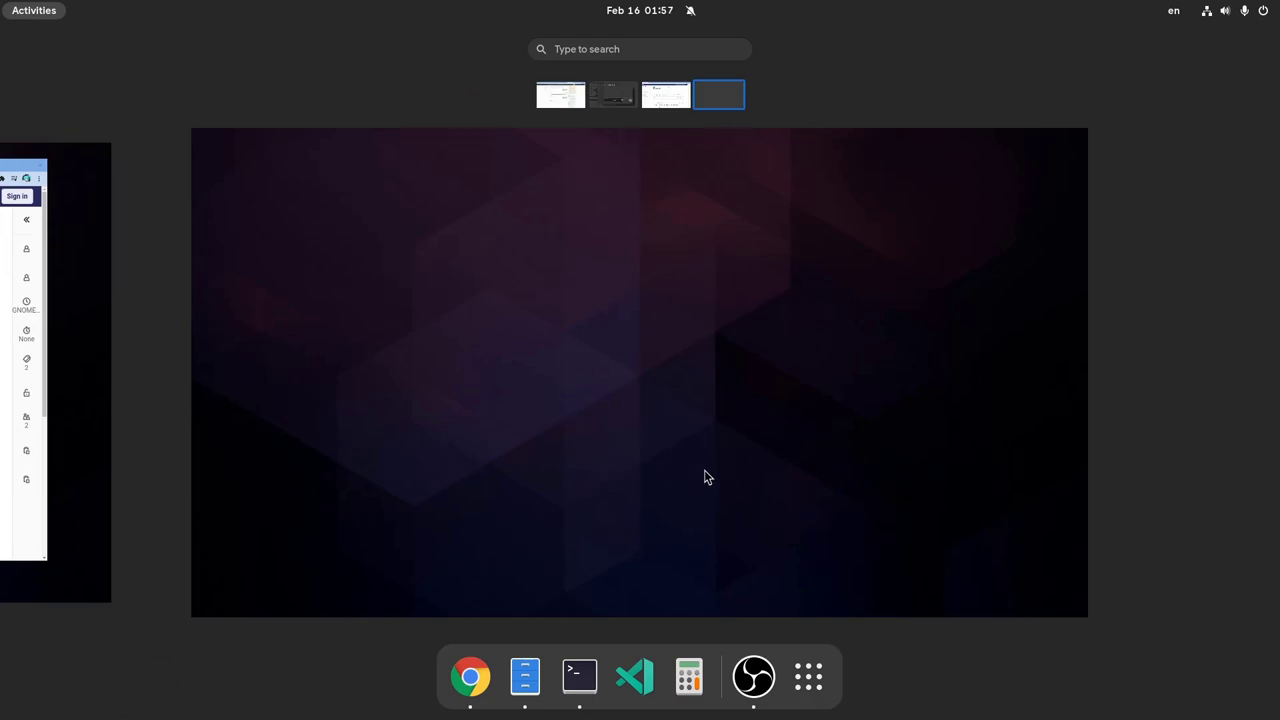
{"action": "left_click", "coordinate": [580, 677], "text": "ctrl"}
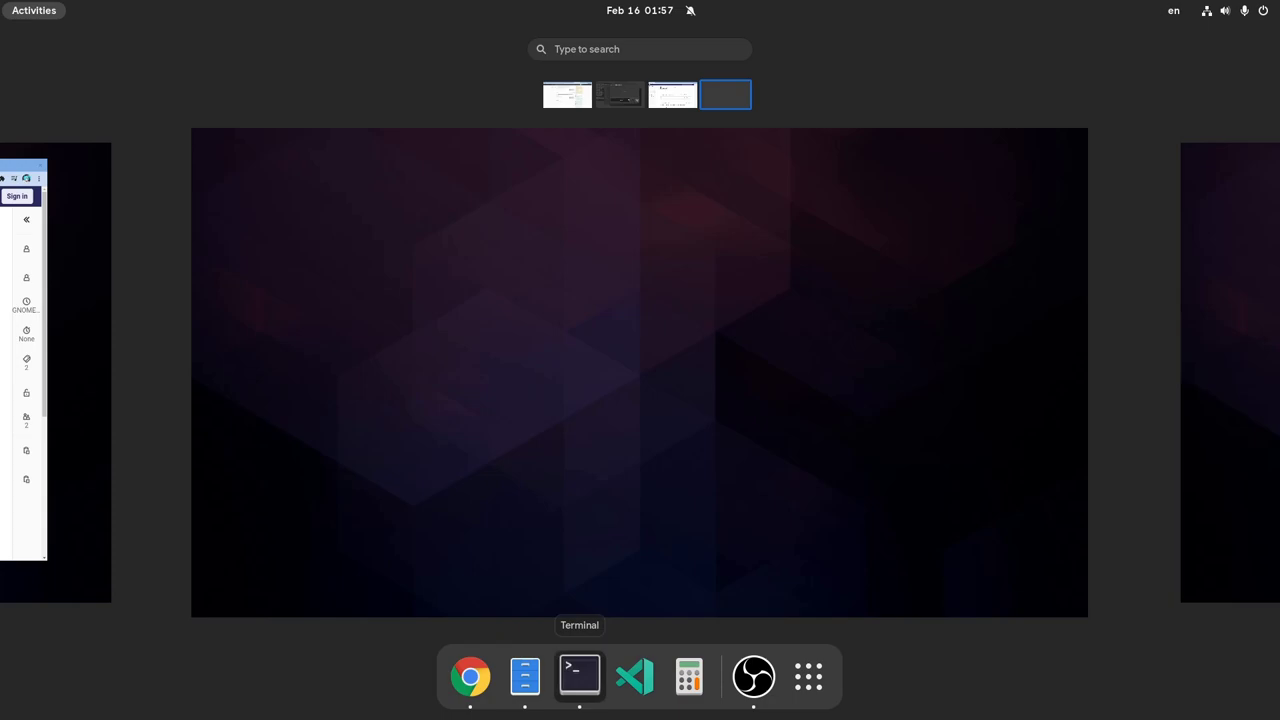
{"action": "left_click", "coordinate": [726, 439]}
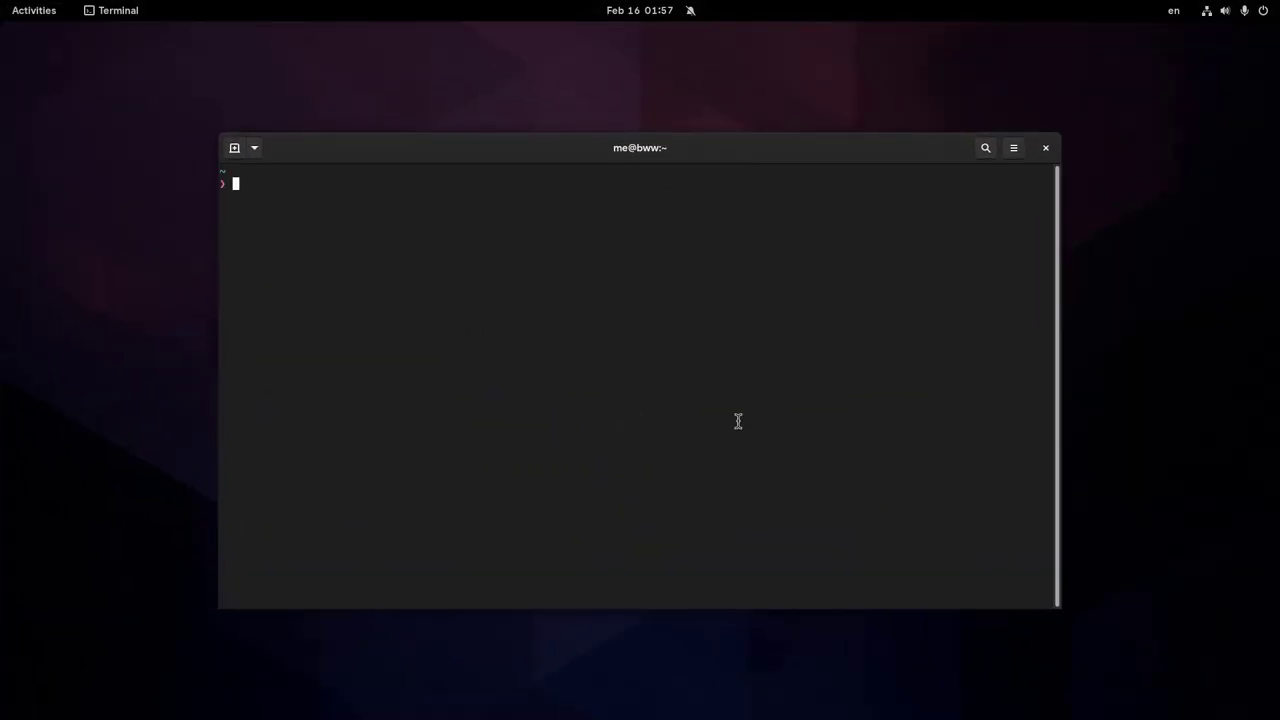
{"action": "type", "text": "./lol"}
{"action": "key", "text": "Tab"}
{"action": "key", "text": "Return"}
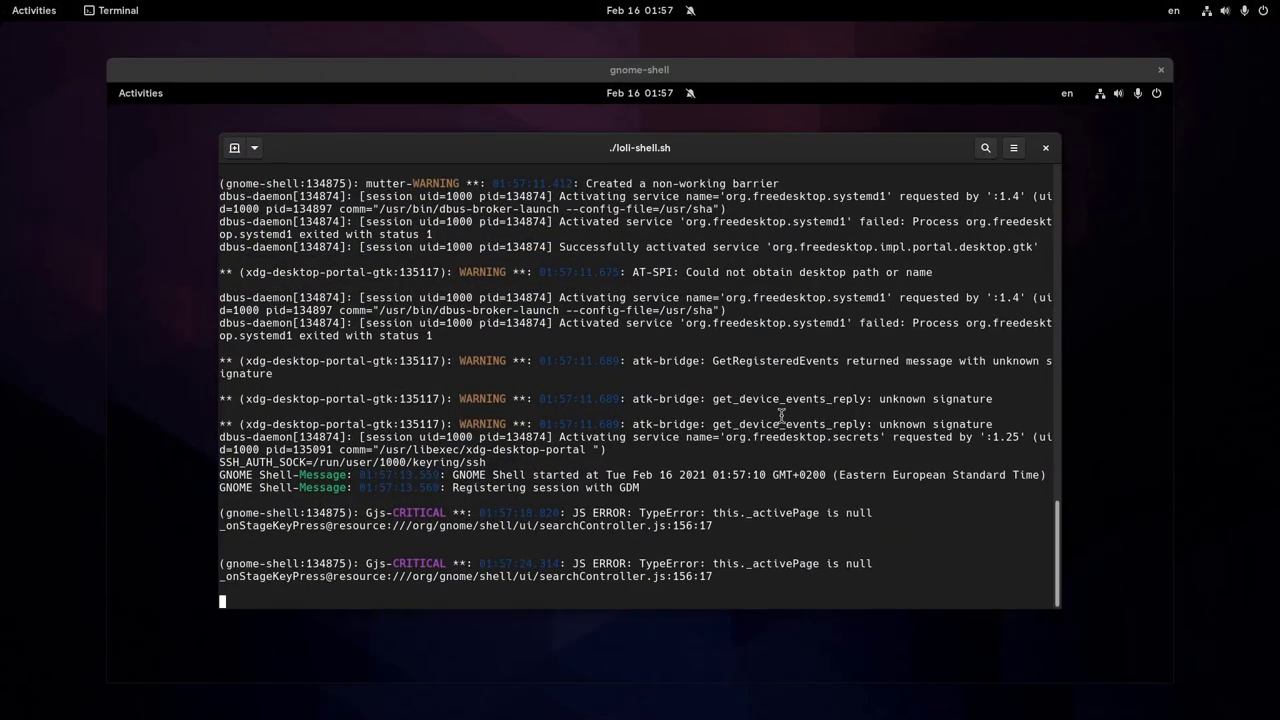
- Stop the nested shell with Ctrl+C and rerun ./loli-shell.sh from command history
{"action": "key", "text": "ctrl+c"}
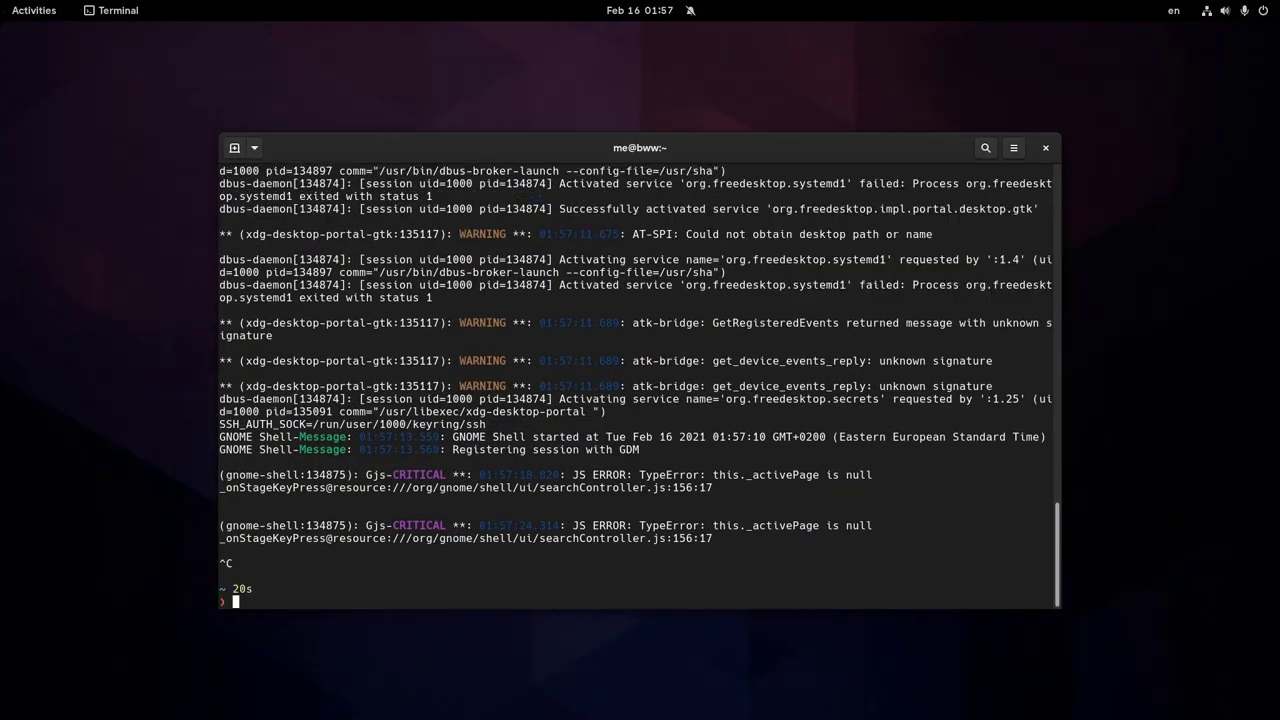
{"action": "key", "text": "Up"}
{"action": "key", "text": "Return"}
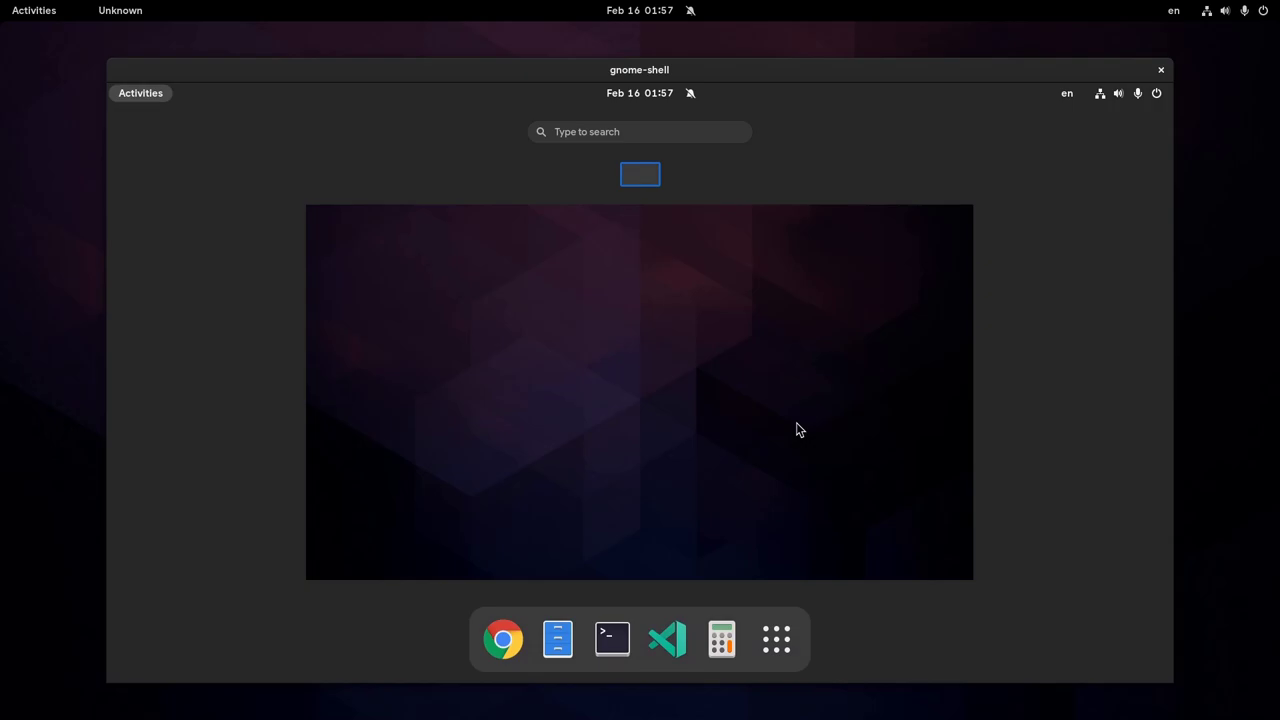
- Launch Calculator in the nested shell, then alternate between its workspace and the empty one
{"action": "left_click", "coordinate": [722, 639]}
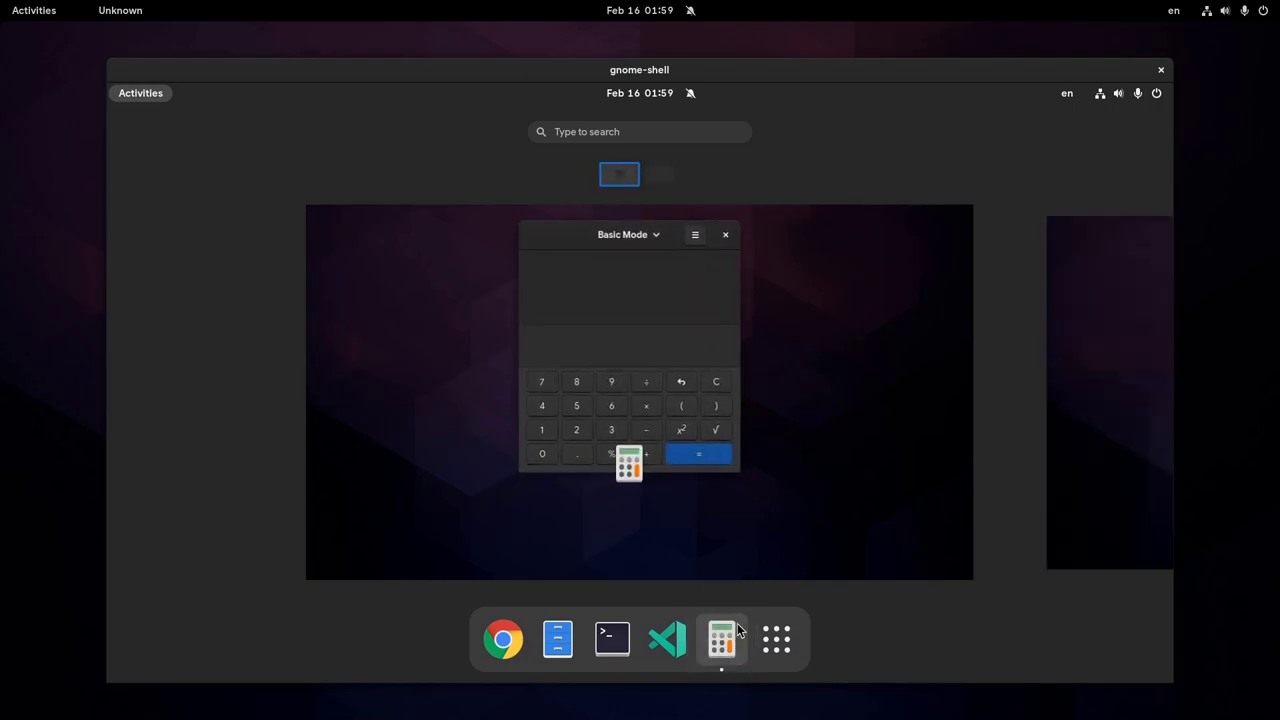
{"action": "left_click", "coordinate": [661, 346]}
{"action": "key", "text": "ctrl+q"}
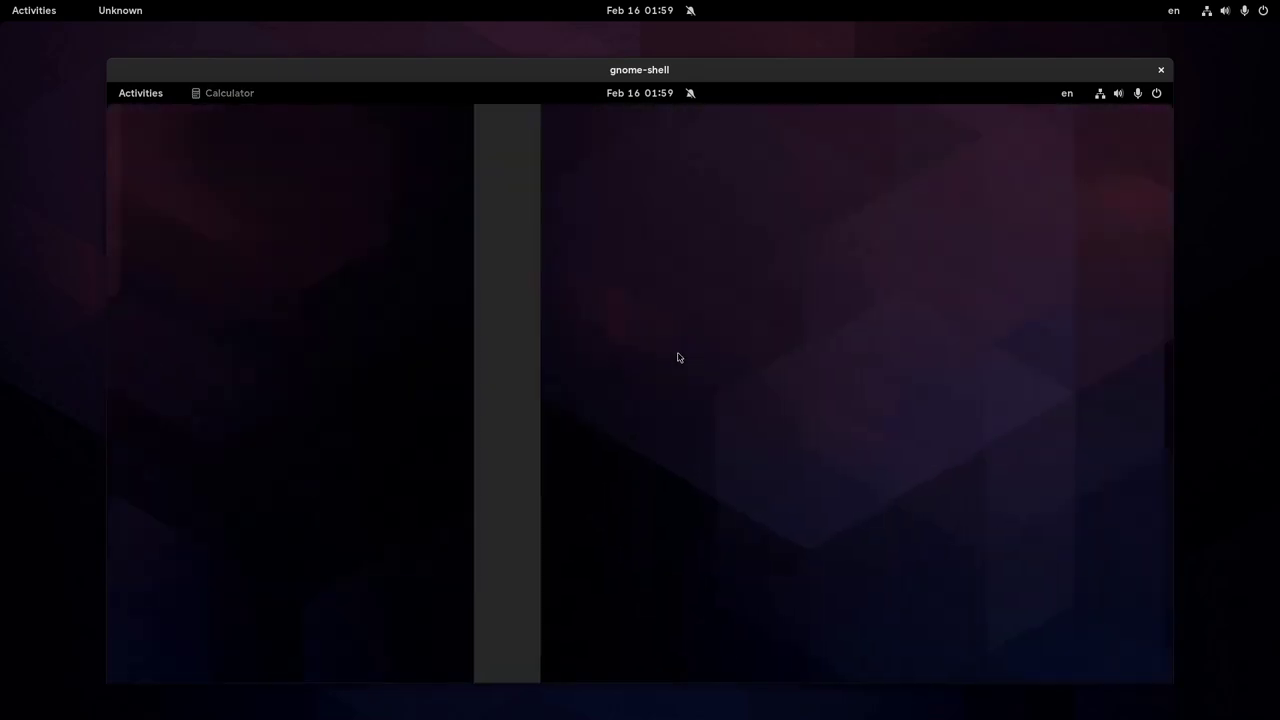
{"action": "key", "text": "super+c"}
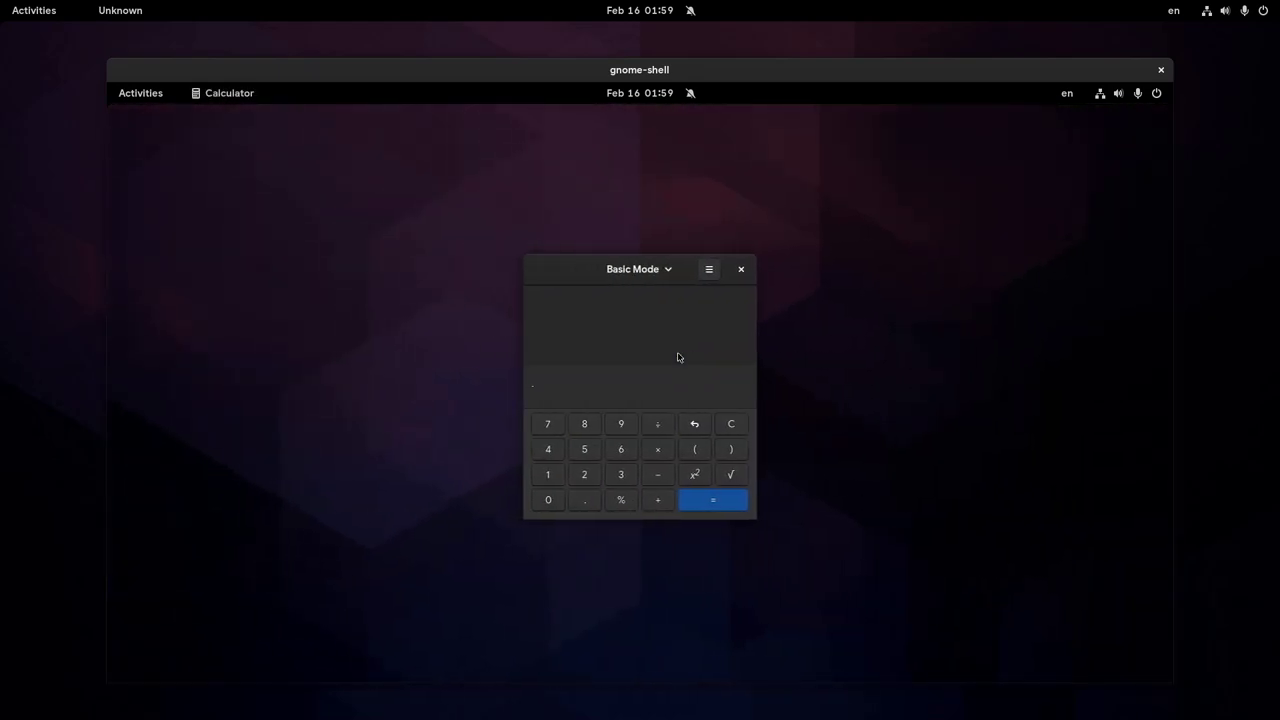
{"action": "key", "text": "ctrl+q"}
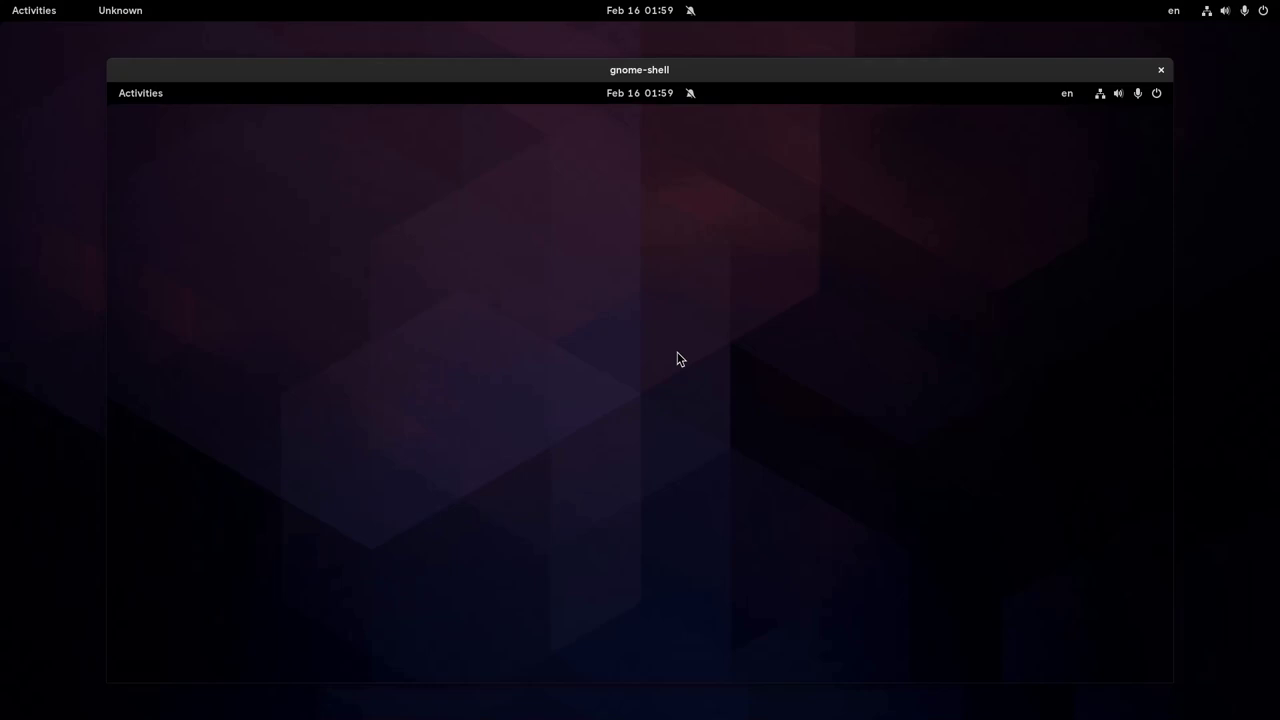
{"action": "key", "text": "super+c"}
{"action": "key", "text": "ctrl+q"}
- Open the nested overview and app grid, and drag Calculator to another workspace thumbnail
{"action": "left_click", "coordinate": [140, 93]}
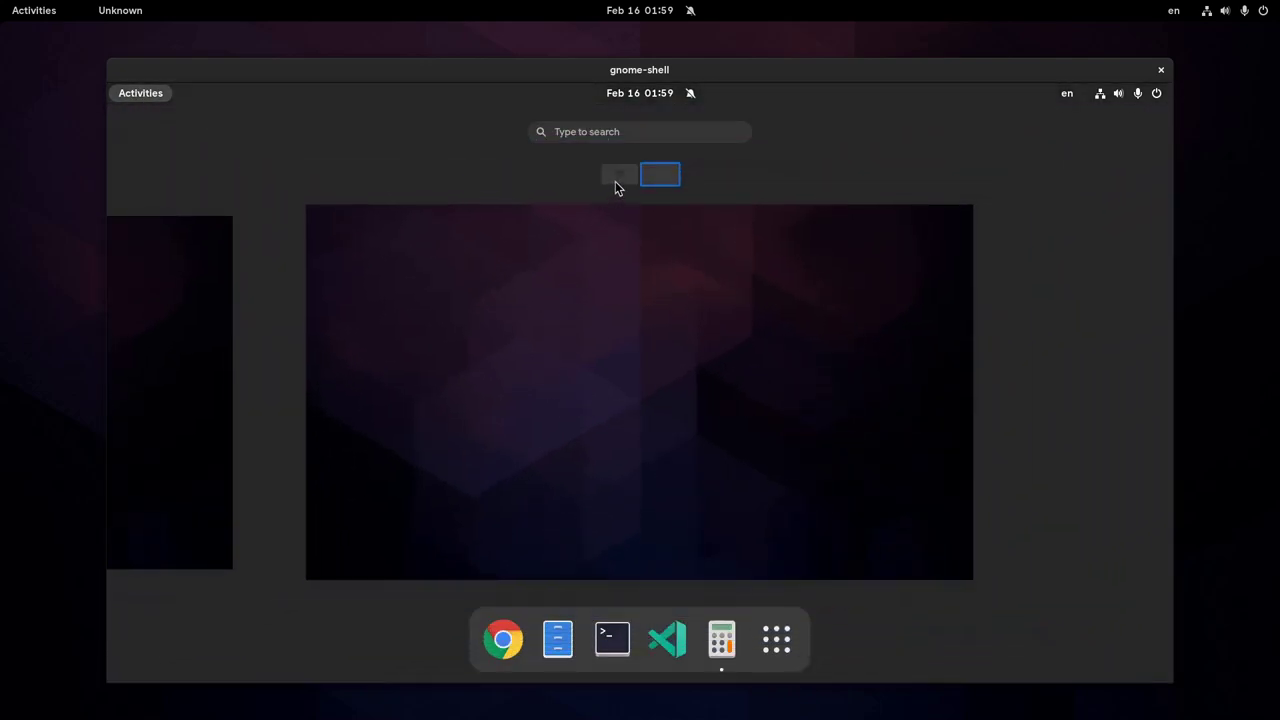
{"action": "left_click", "coordinate": [617, 176]}
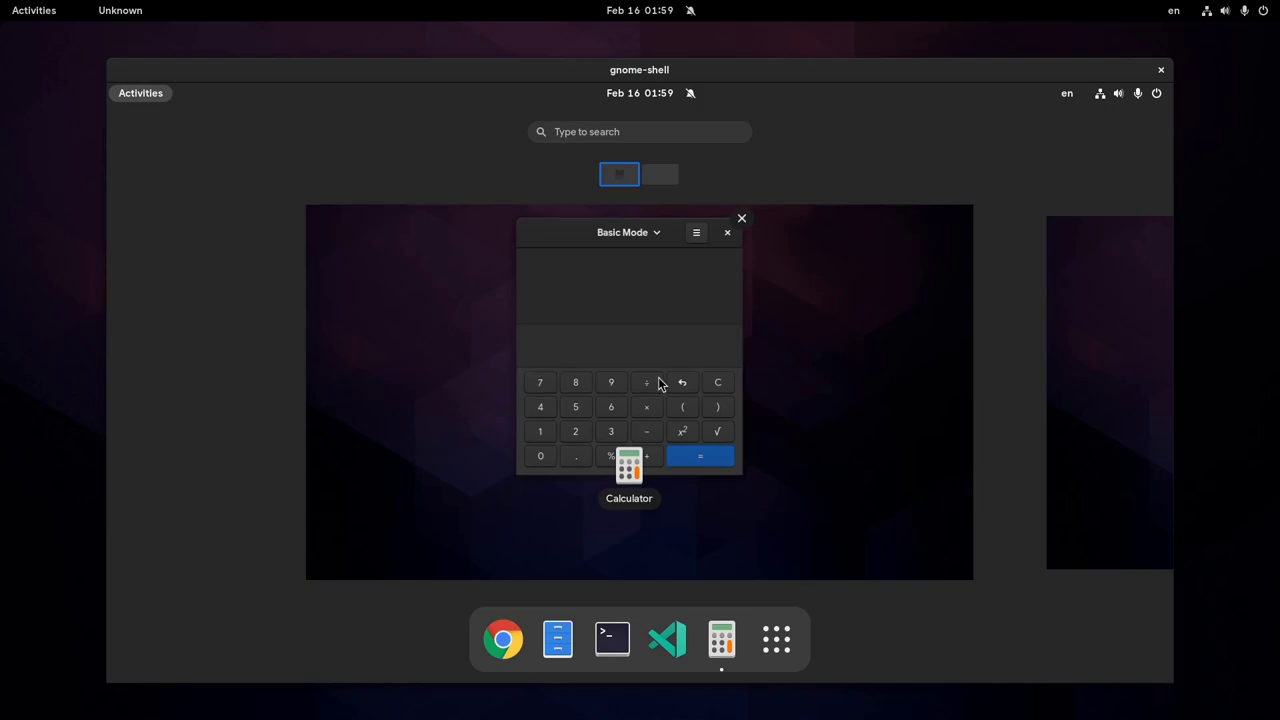
{"action": "left_click", "coordinate": [776, 638]}
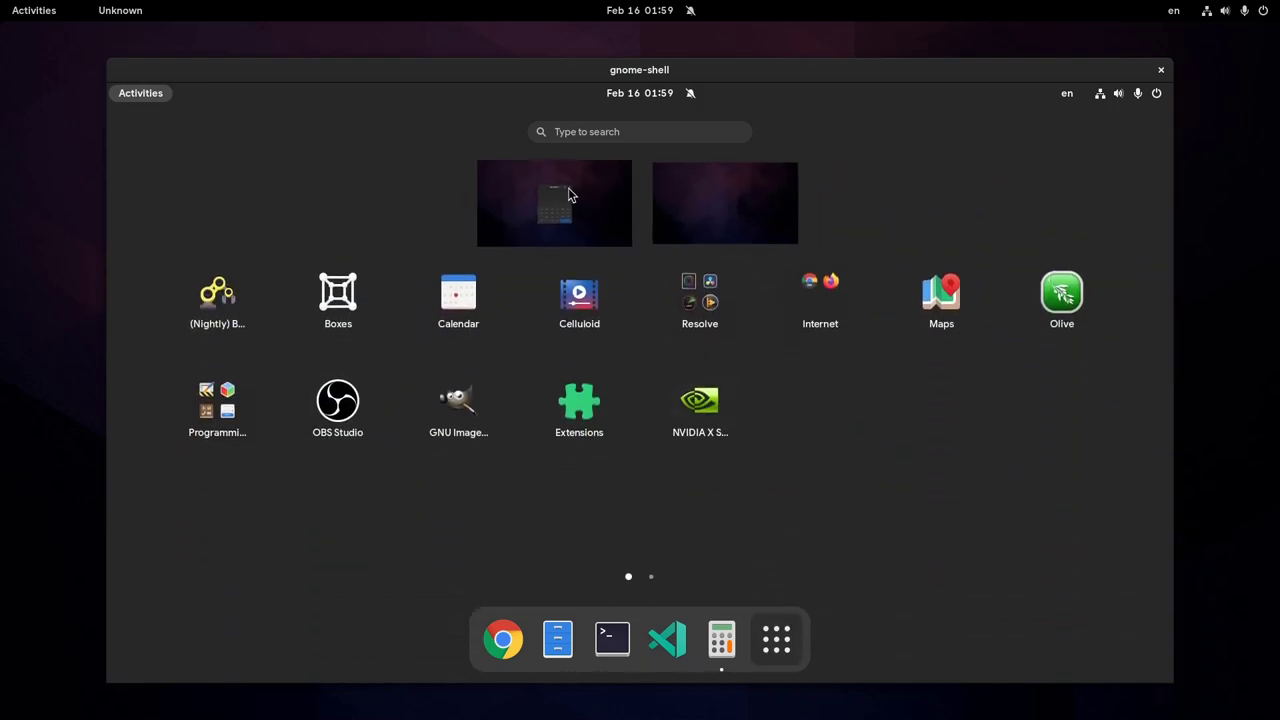
{"action": "left_click_drag", "start_coordinate": [553, 214], "coordinate": [700, 205]}
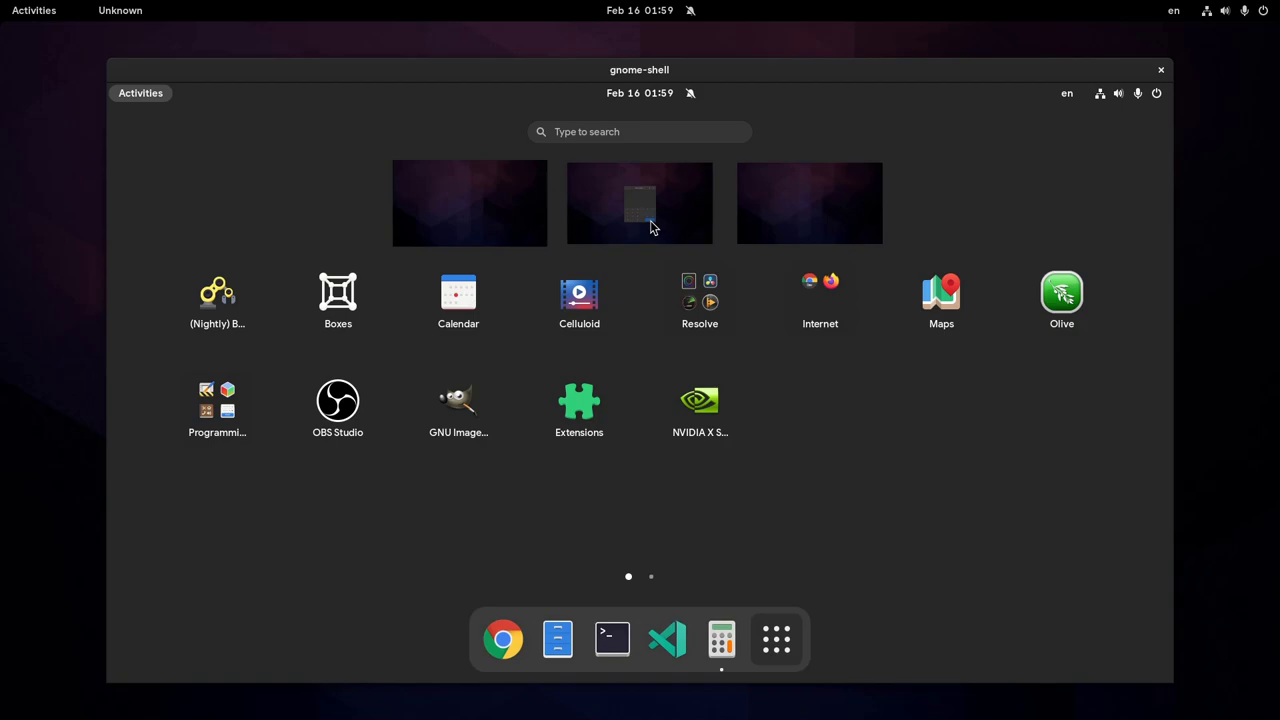